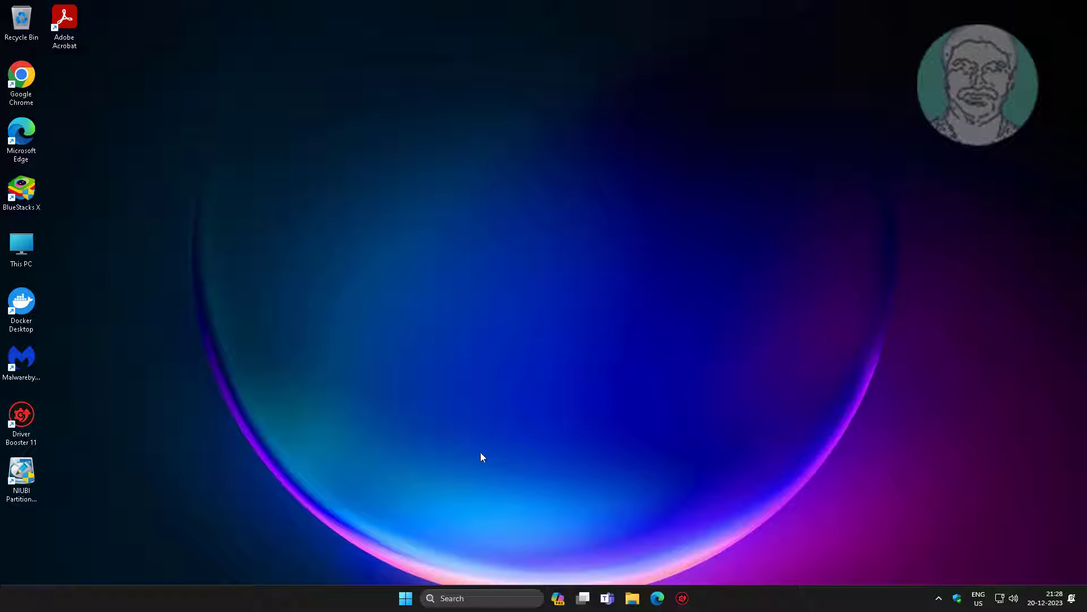
# Open Settings from Start and check Windows Update for new updates
pyautogui.click(406, 598)
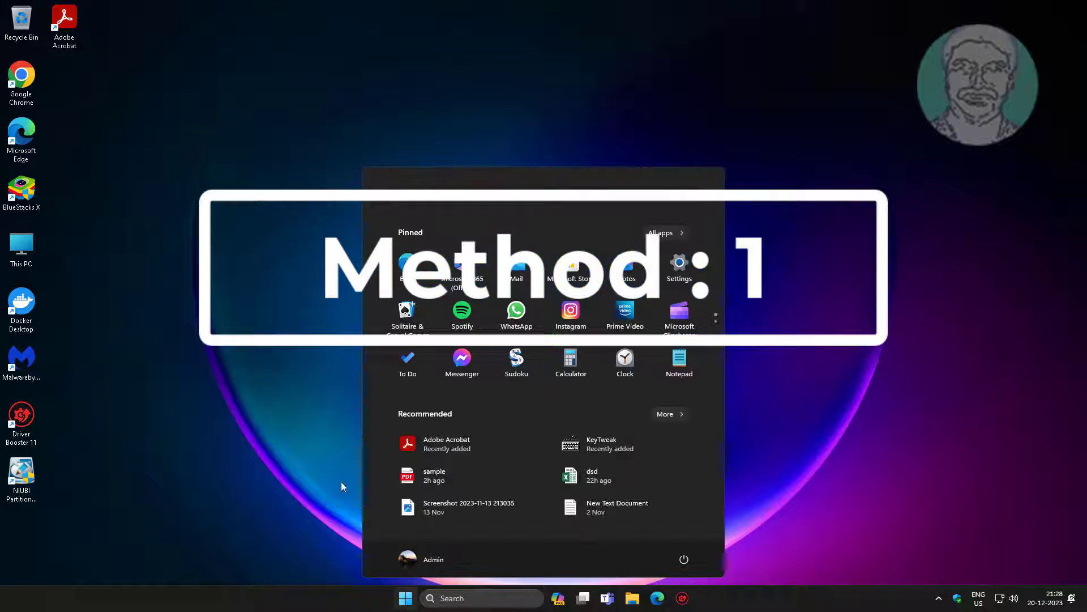
pyautogui.click(678, 268)
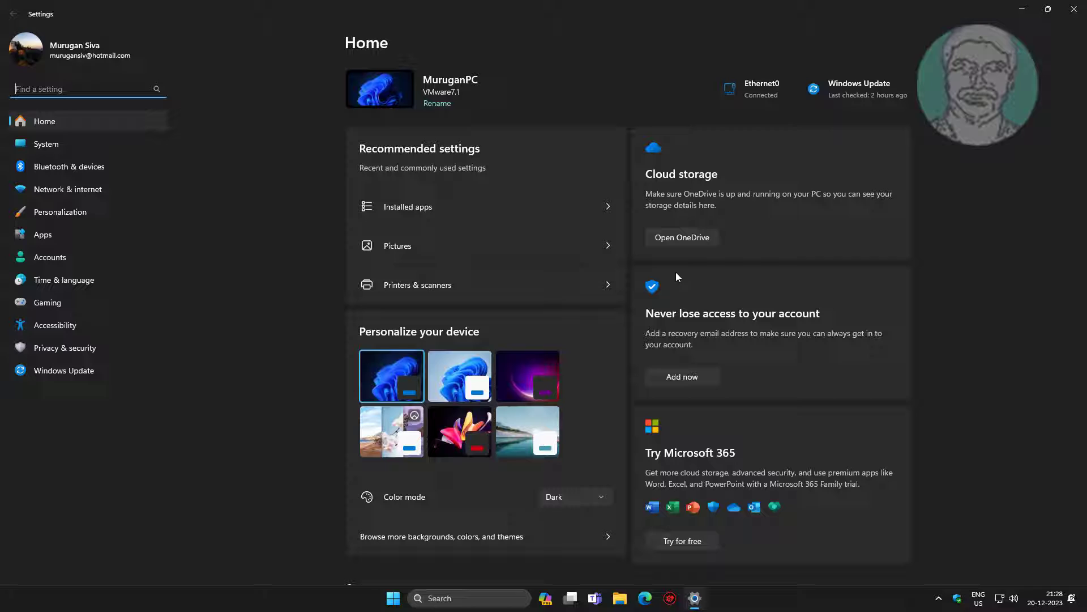
pyautogui.click(861, 103)
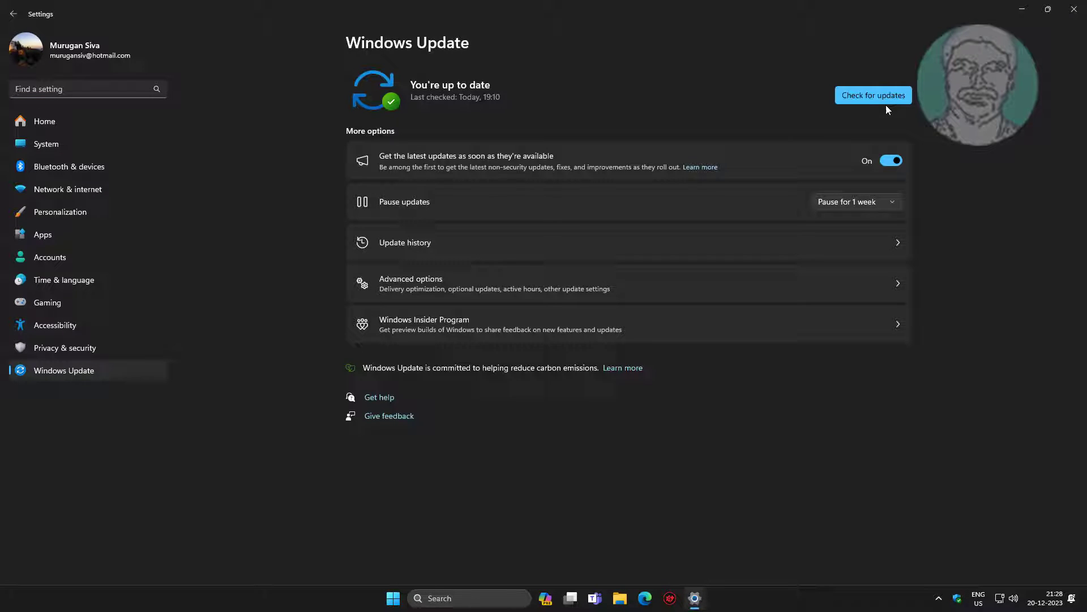
pyautogui.click(887, 102)
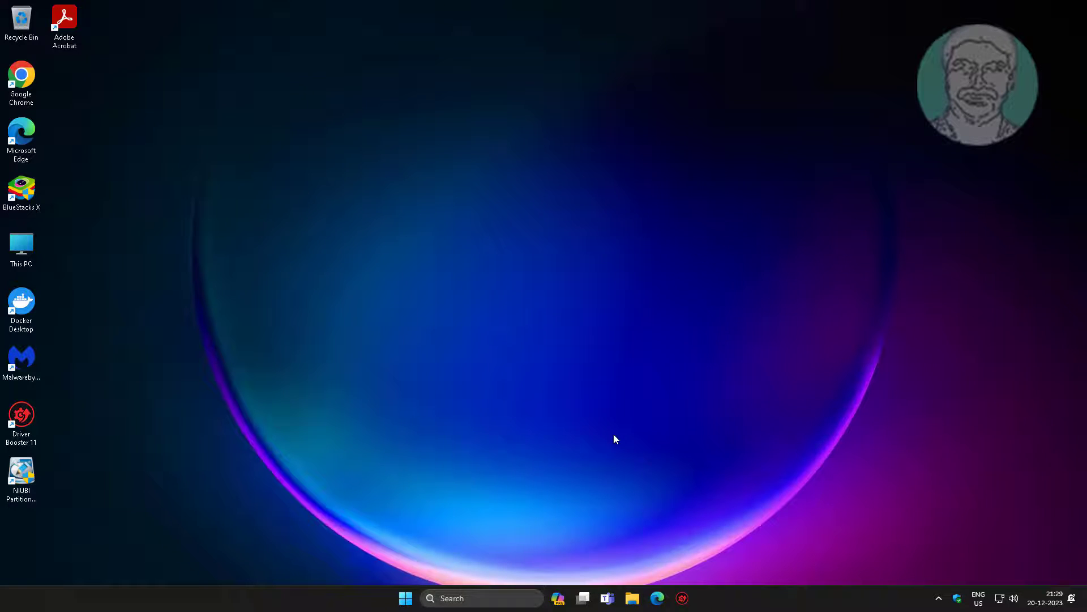
# Search for 'services' and open the Services console
pyautogui.click(460, 598)
pyautogui.write('ser')
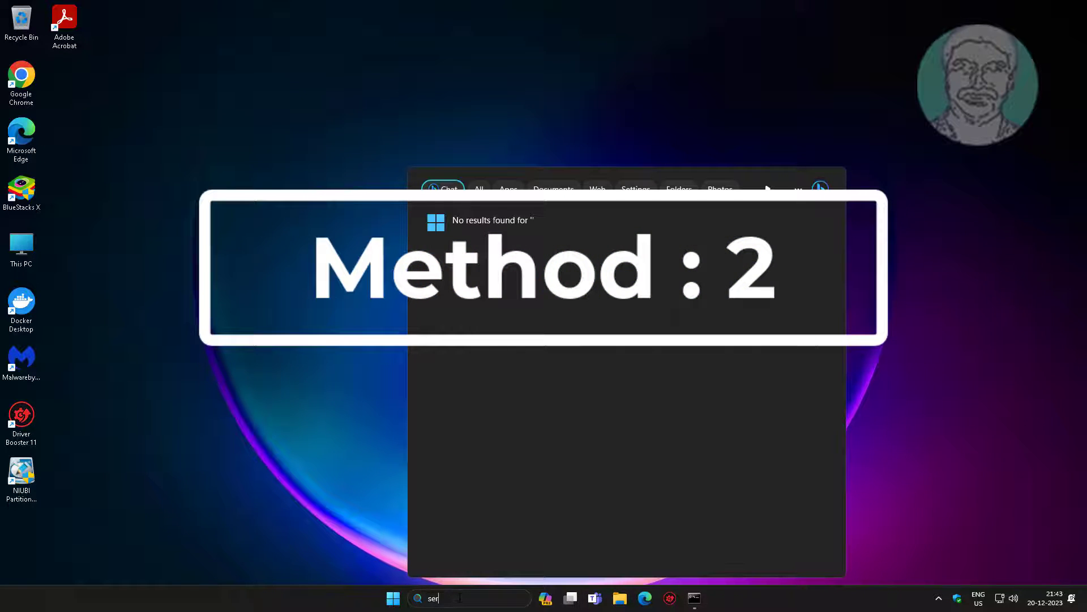
pyautogui.write('vices')
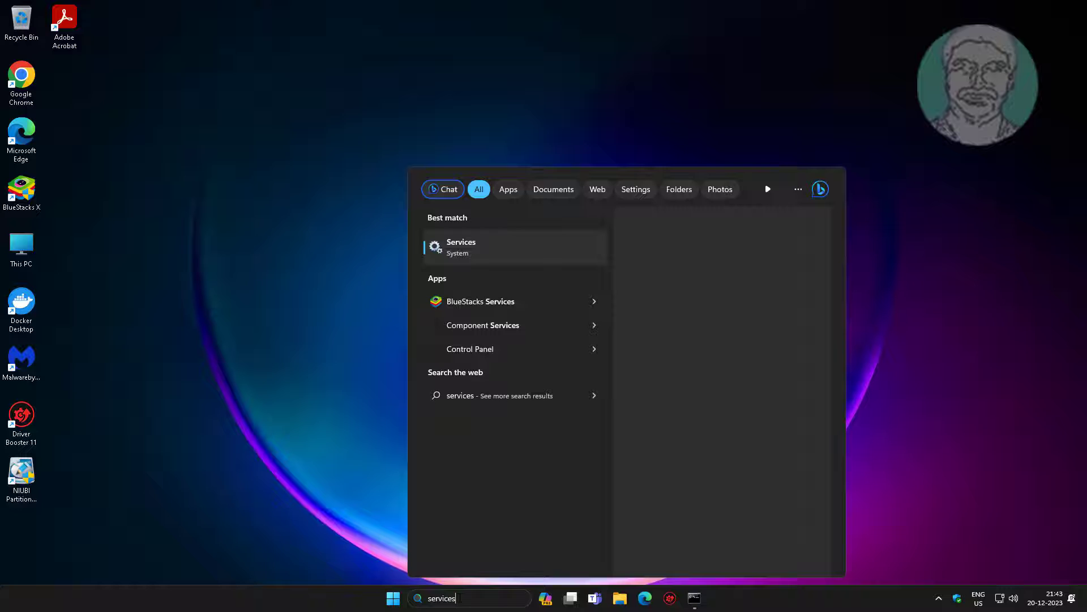
pyautogui.click(468, 243)
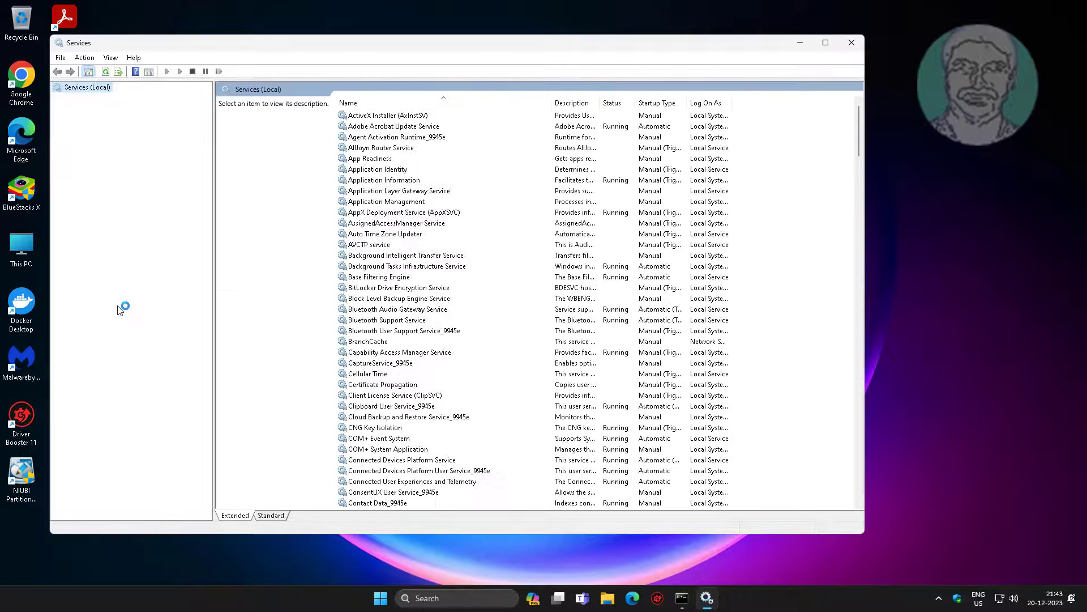
# Select the Performance Logs & Alerts service in the services list
pyautogui.click(389, 311)
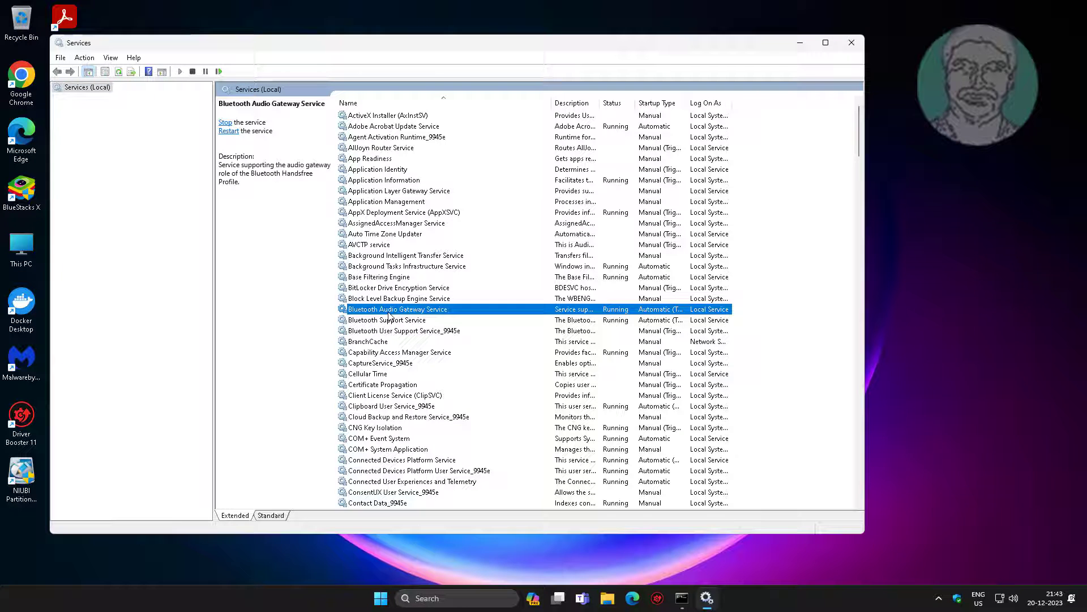
pyautogui.press('p')
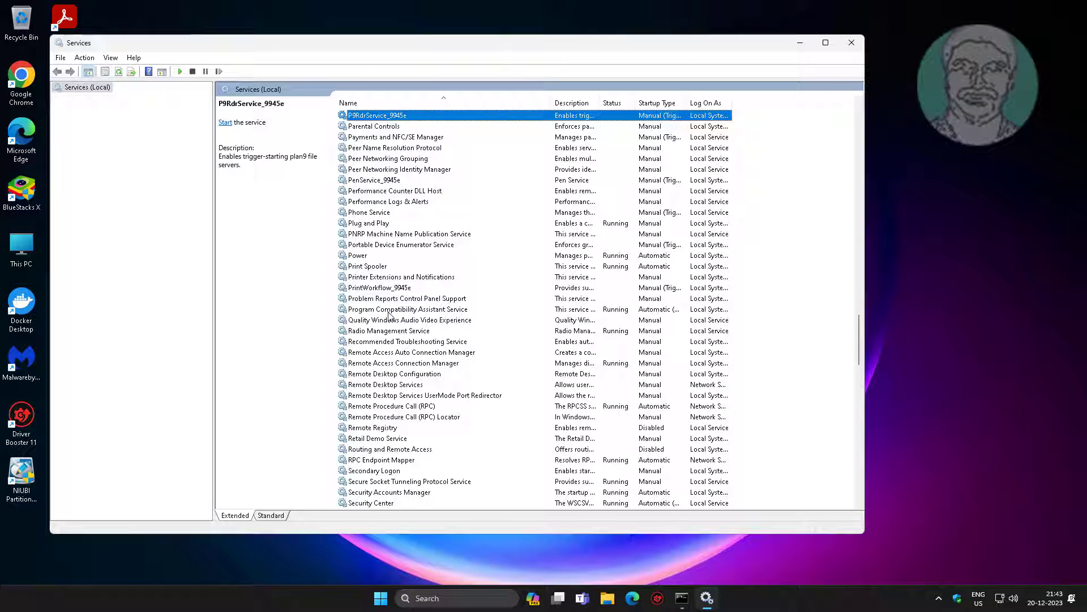
pyautogui.press('p')
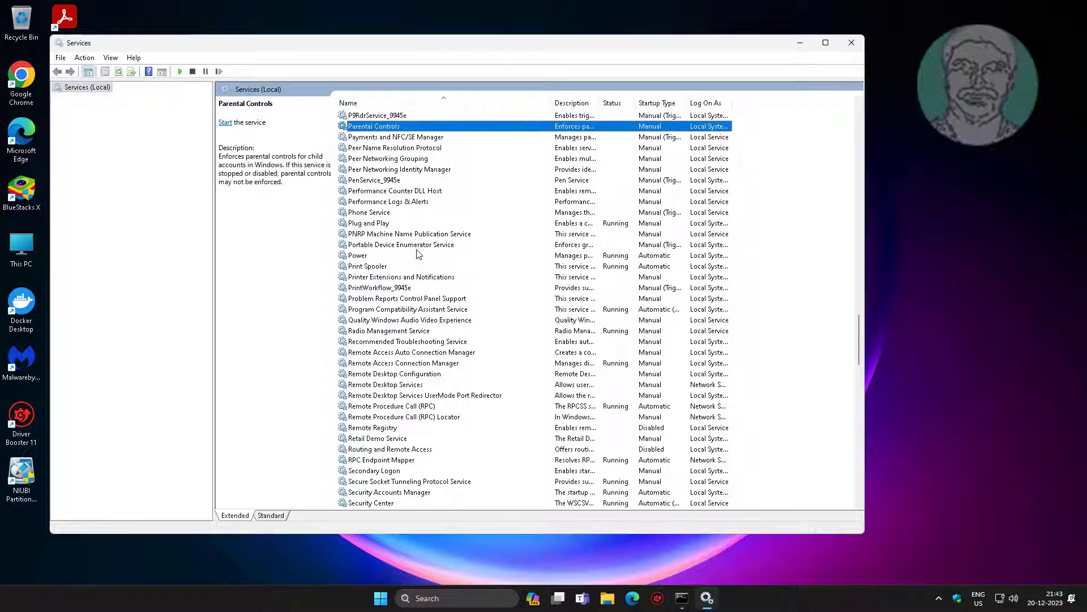
pyautogui.press('Down')
pyautogui.press('Down')
pyautogui.press('Down')
pyautogui.press('Down')
pyautogui.press('Down')
pyautogui.press('Down')
pyautogui.press('Down')
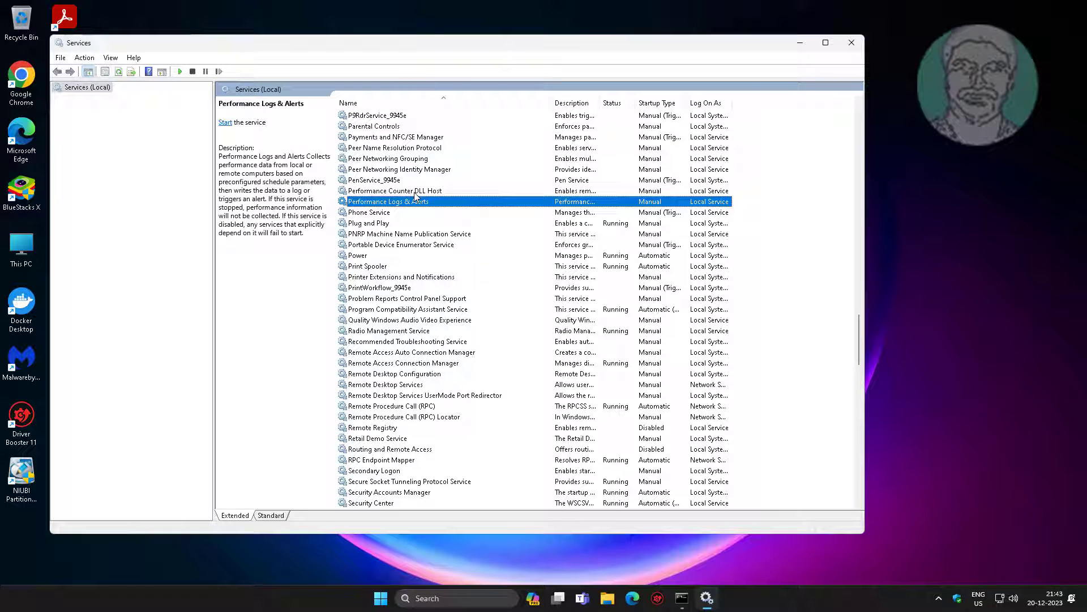
# Set Performance Logs & Alerts to Automatic startup, start it, and apply the change
pyautogui.doubleClick(405, 203)
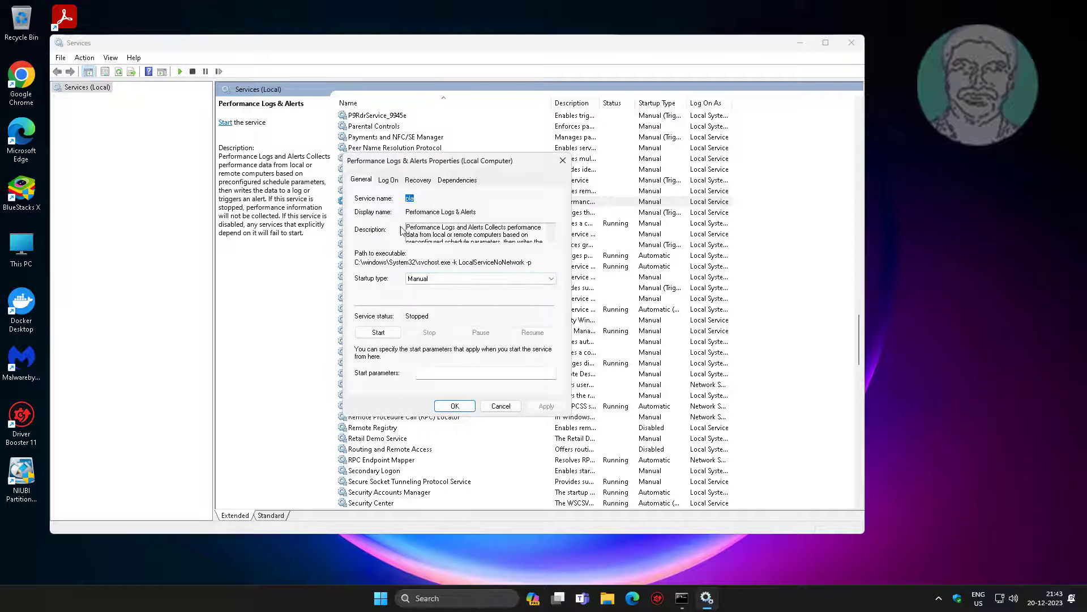
pyautogui.click(446, 279)
pyautogui.click(445, 296)
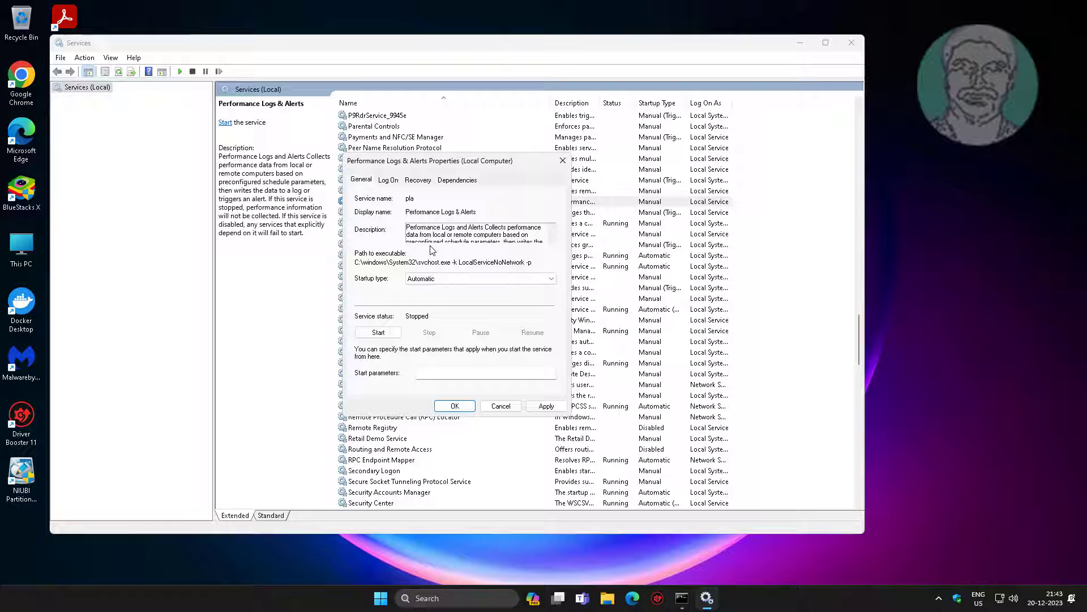
pyautogui.click(381, 333)
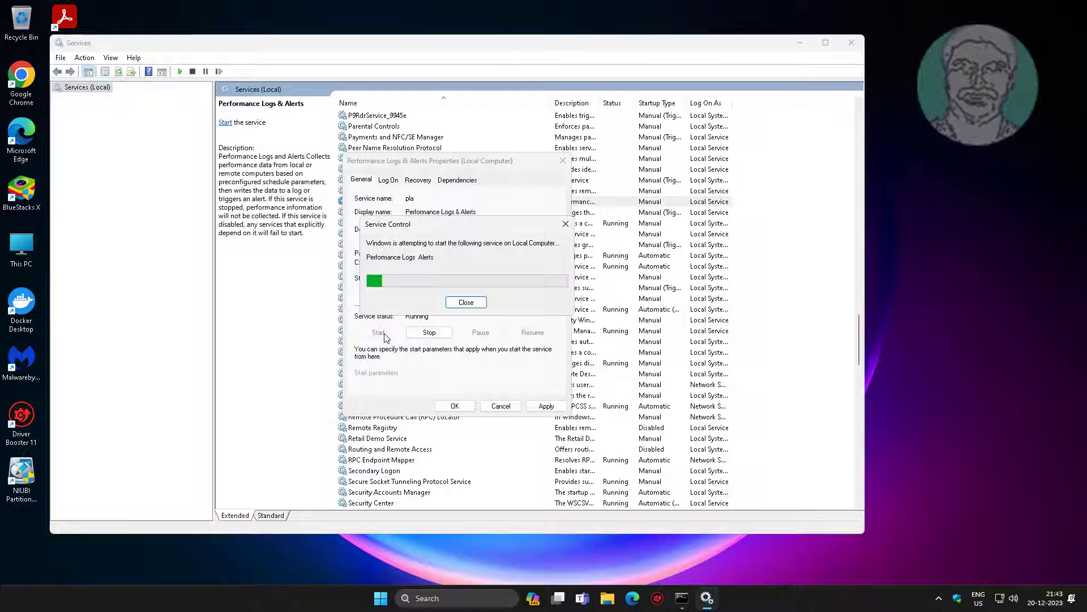
pyautogui.click(546, 407)
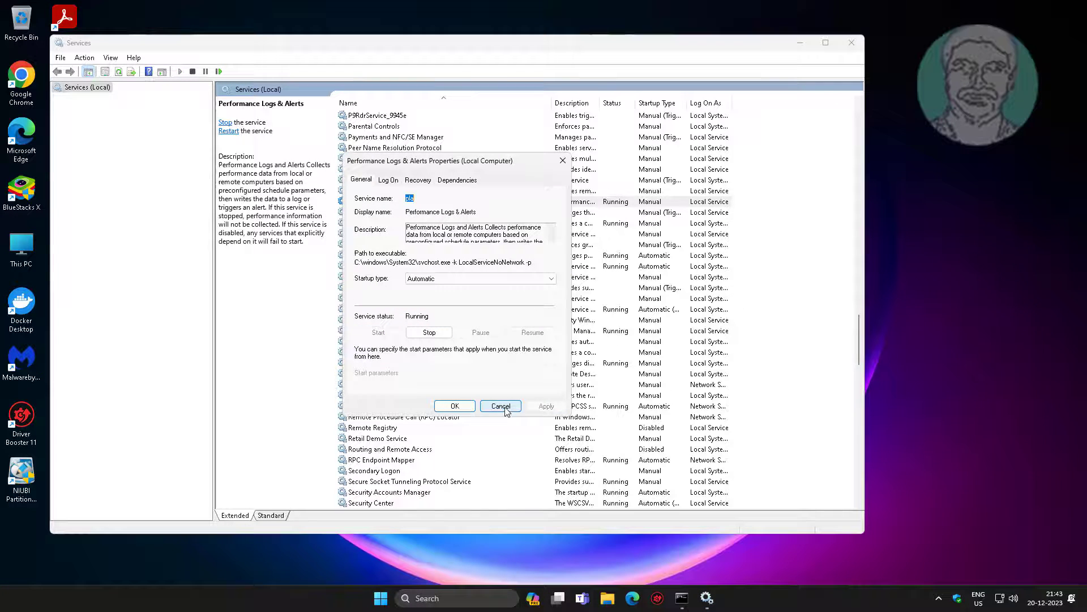
pyautogui.click(453, 406)
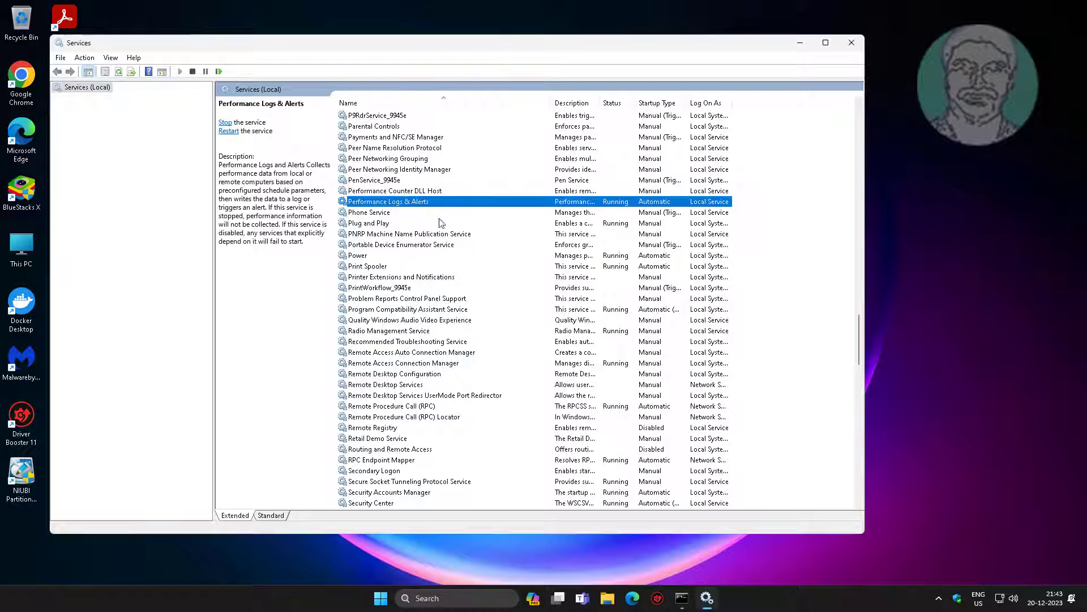
# Close Services and launch Registry Editor from a 'regedit' search
pyautogui.click(852, 43)
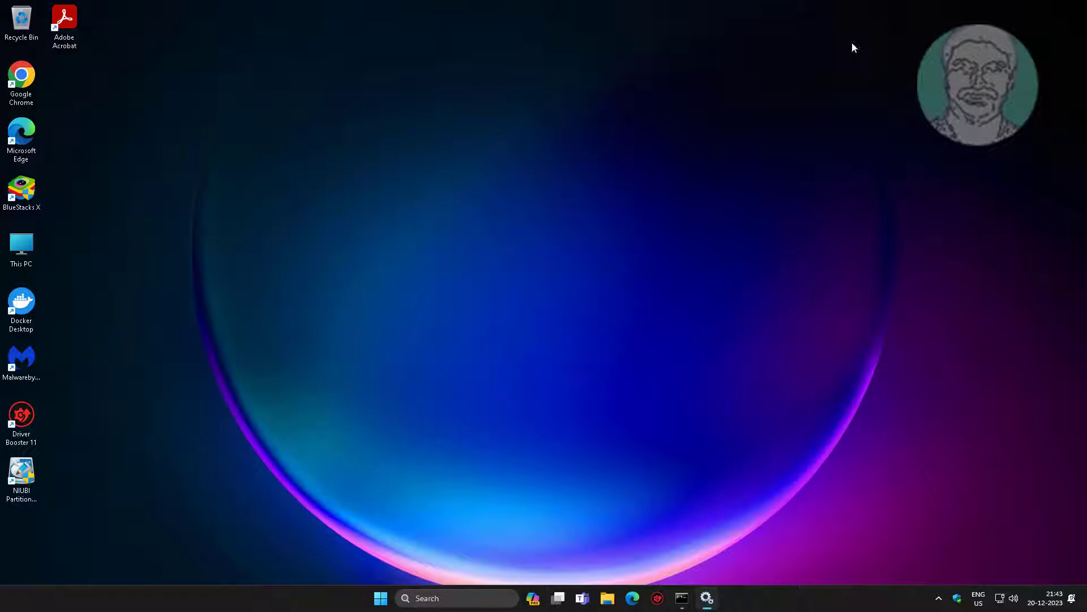
pyautogui.click(459, 596)
pyautogui.write('reged')
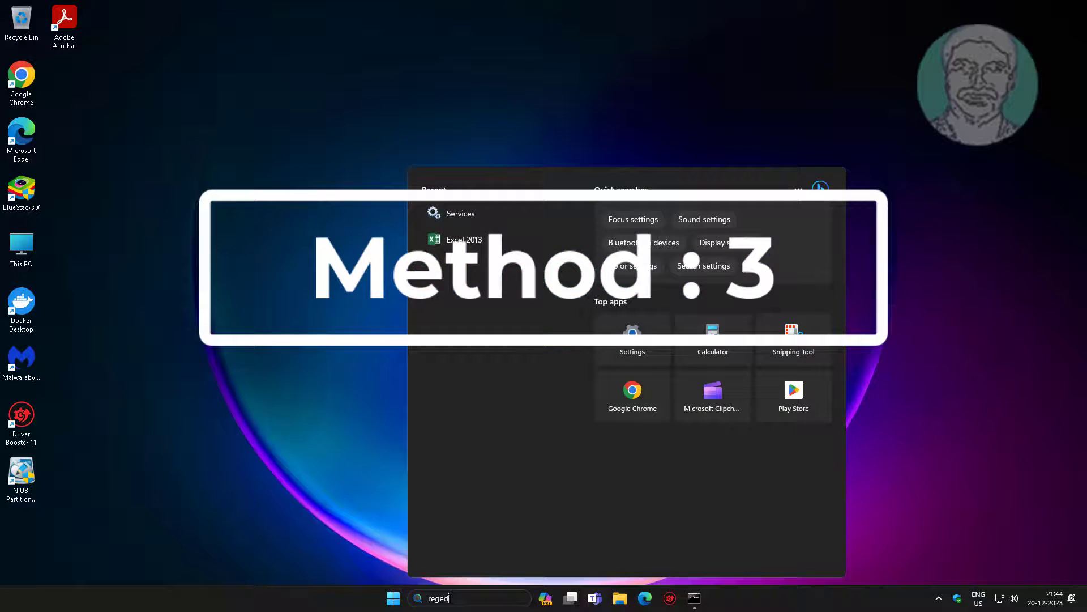
pyautogui.write('it')
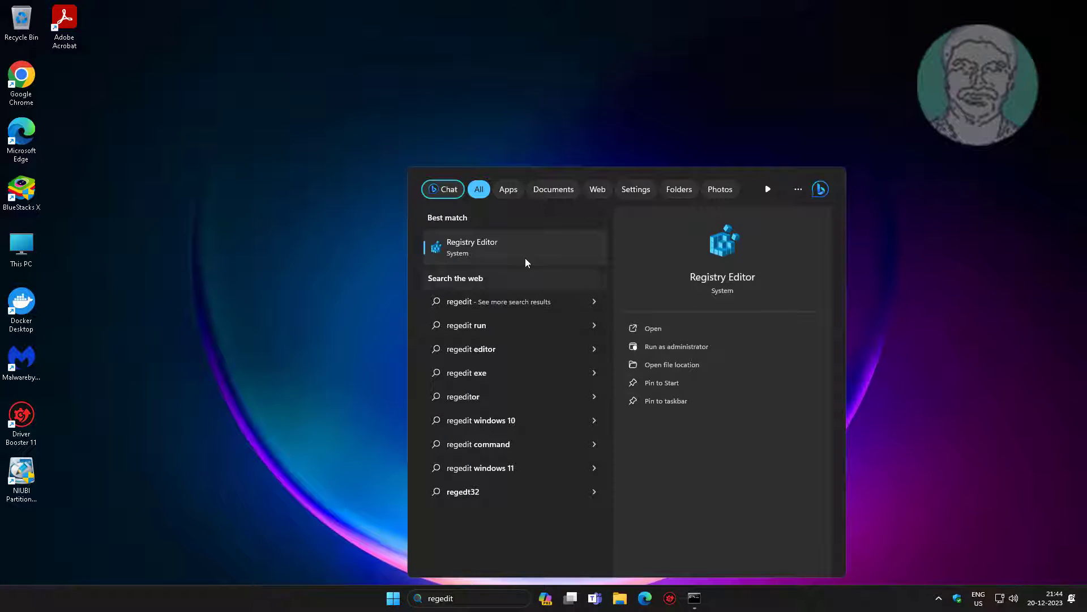
pyautogui.rightClick(488, 251)
pyautogui.click(537, 265)
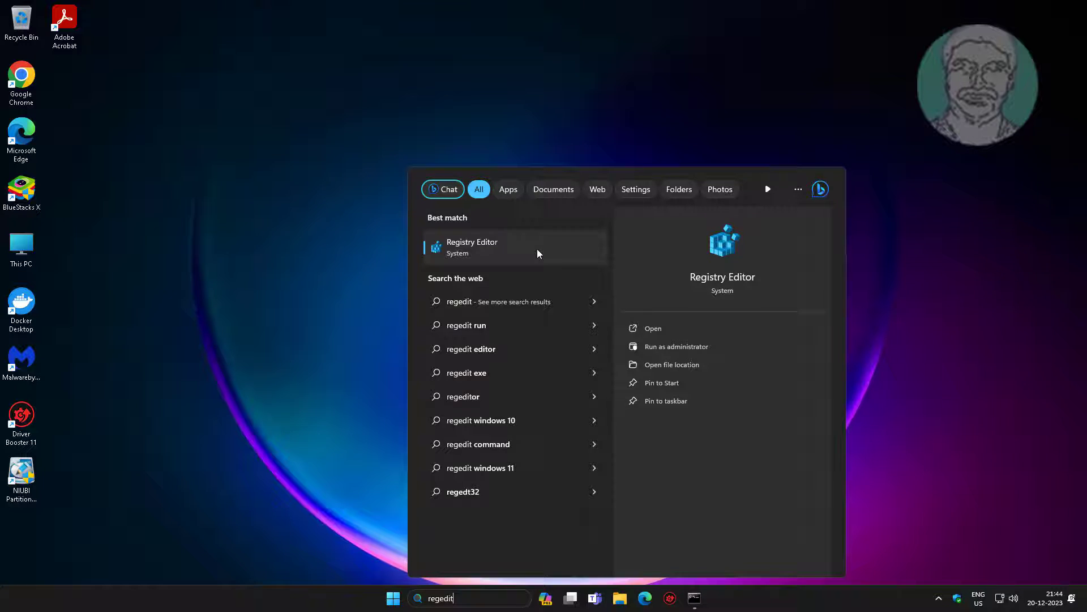
pyautogui.click(538, 253)
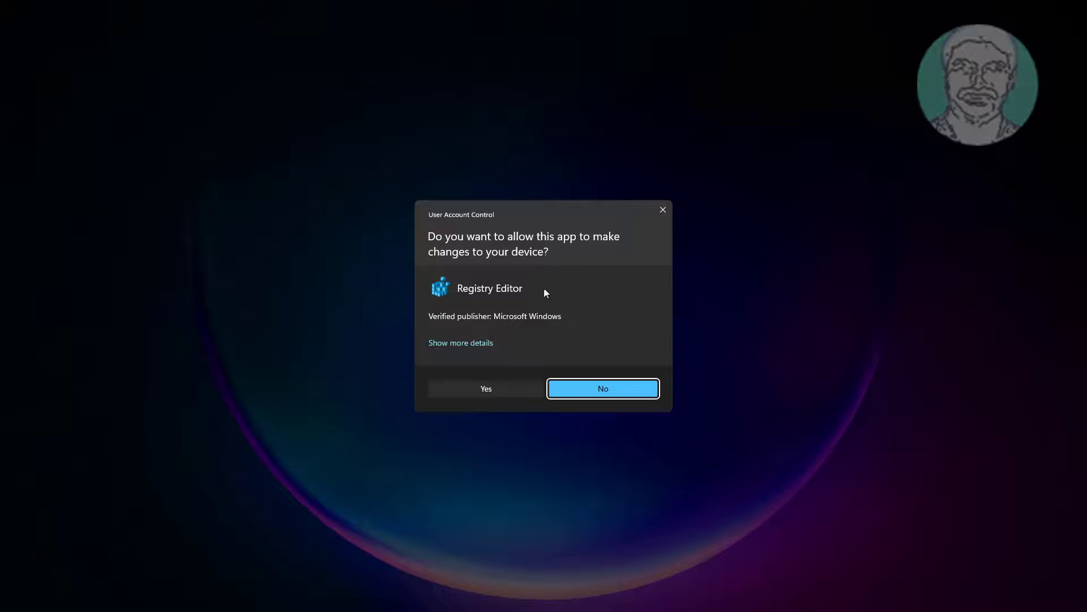
# Allow Registry Editor, collapse HKEY_LOCAL_MACHINE, and expand HKEY_CURRENT_USER\Software
pyautogui.click(510, 395)
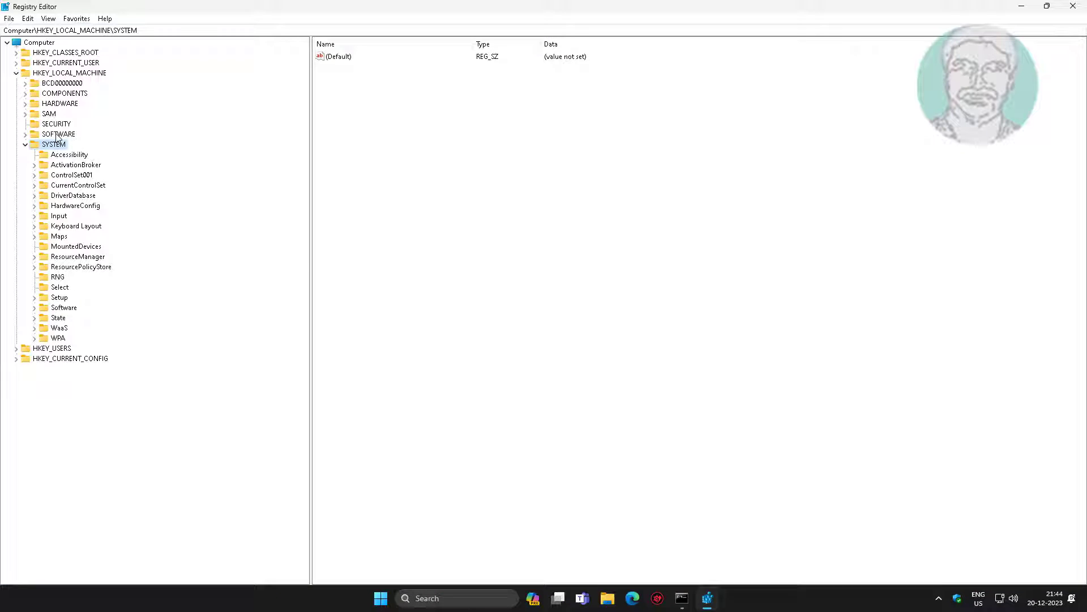
pyautogui.click(25, 145)
pyautogui.click(17, 73)
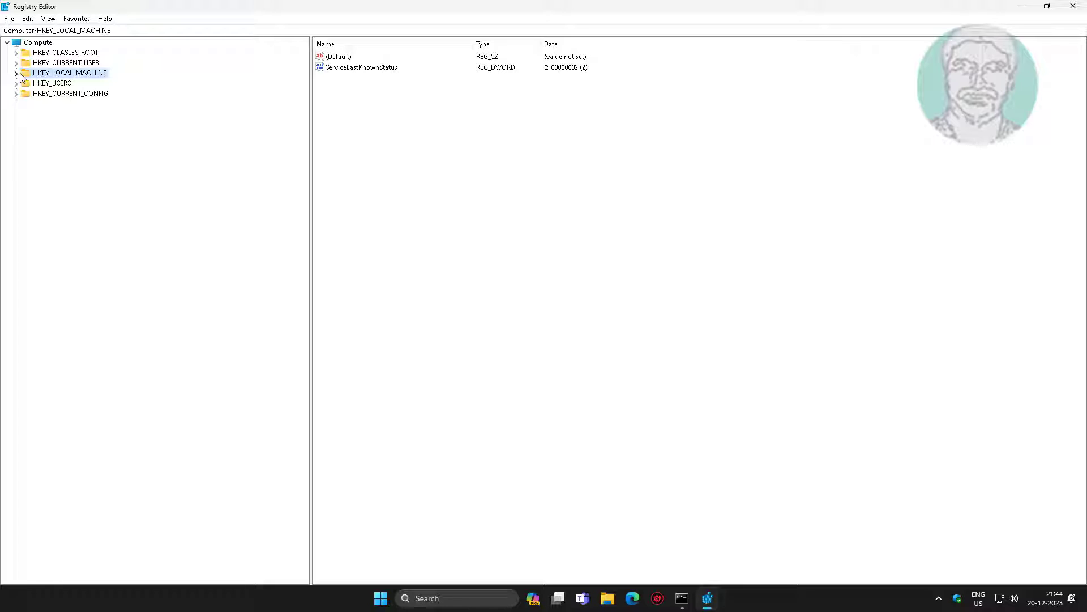
pyautogui.click(63, 63)
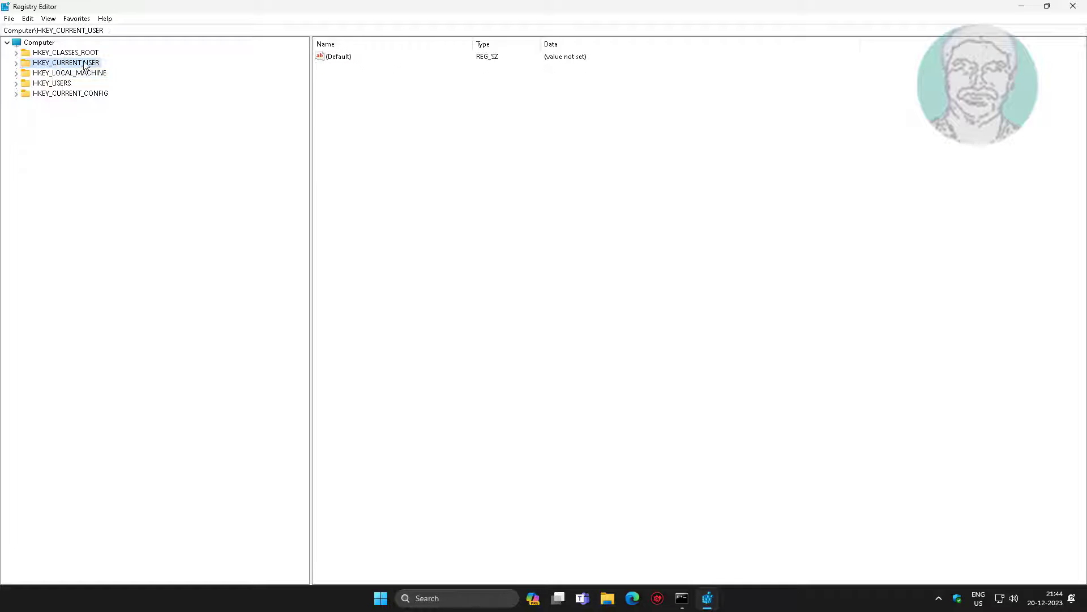
pyautogui.click(16, 63)
pyautogui.click(65, 156)
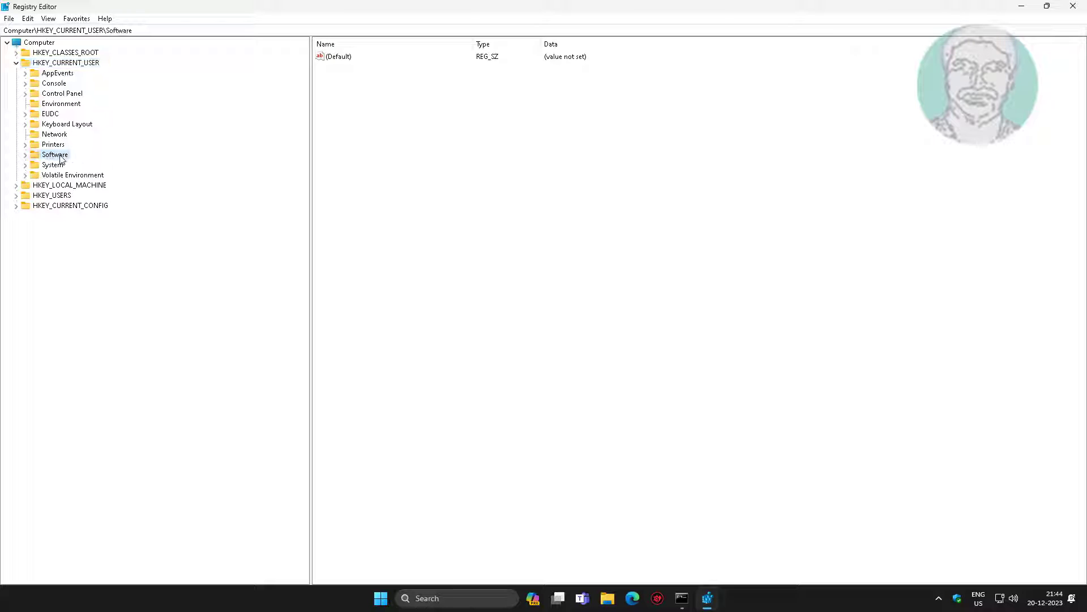
pyautogui.click(26, 156)
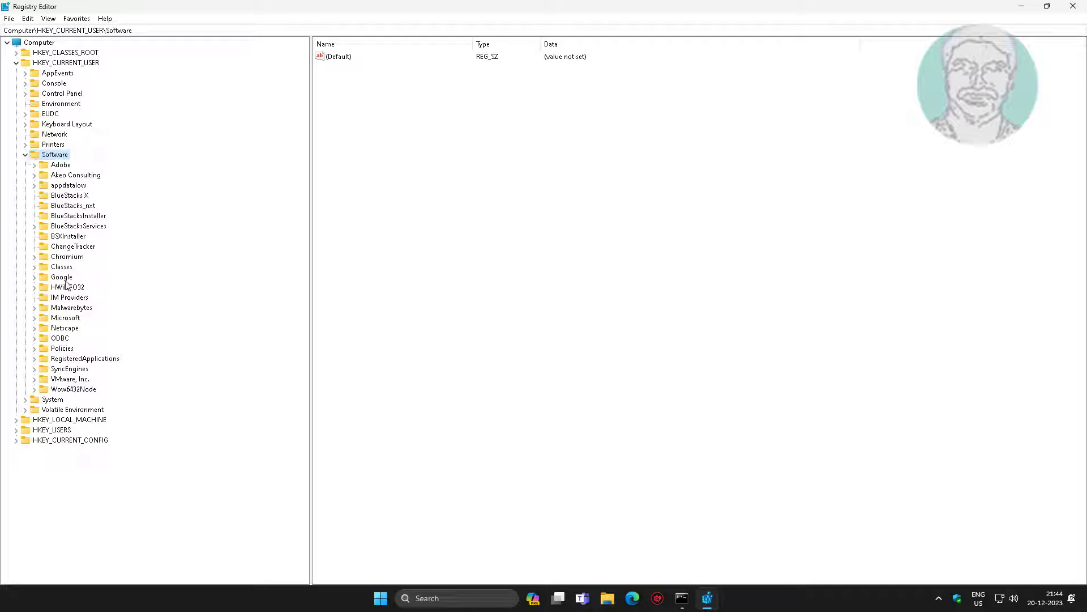
# Expand Microsoft > Windows > CurrentVersion and open the Explorer key
pyautogui.click(39, 317)
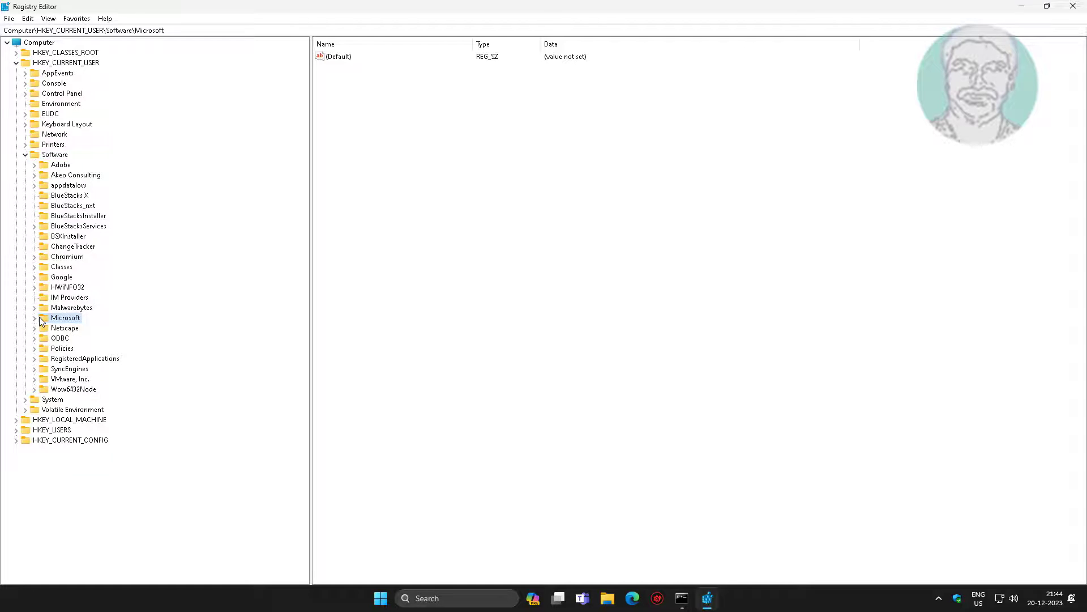
pyautogui.click(34, 318)
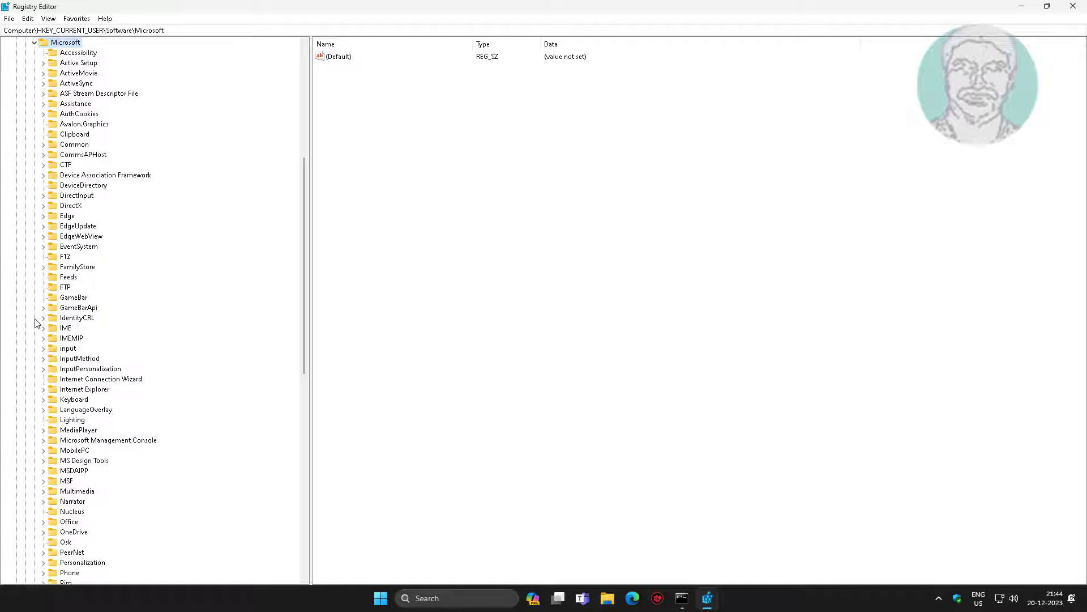
pyautogui.click(73, 358)
pyautogui.press('w')
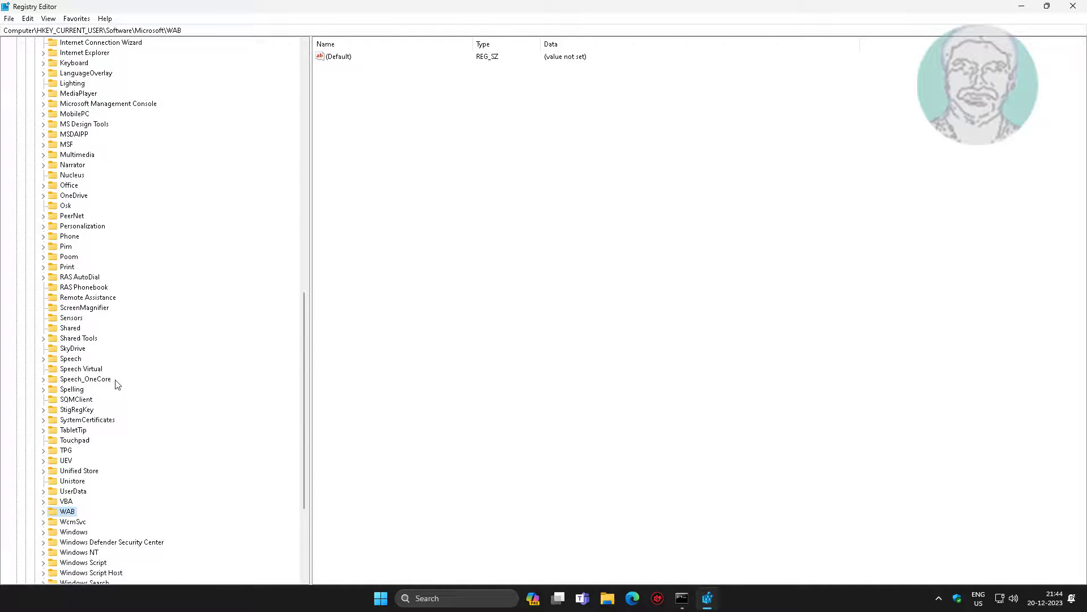
pyautogui.scroll(-5, 119, 388)
pyautogui.click(75, 369)
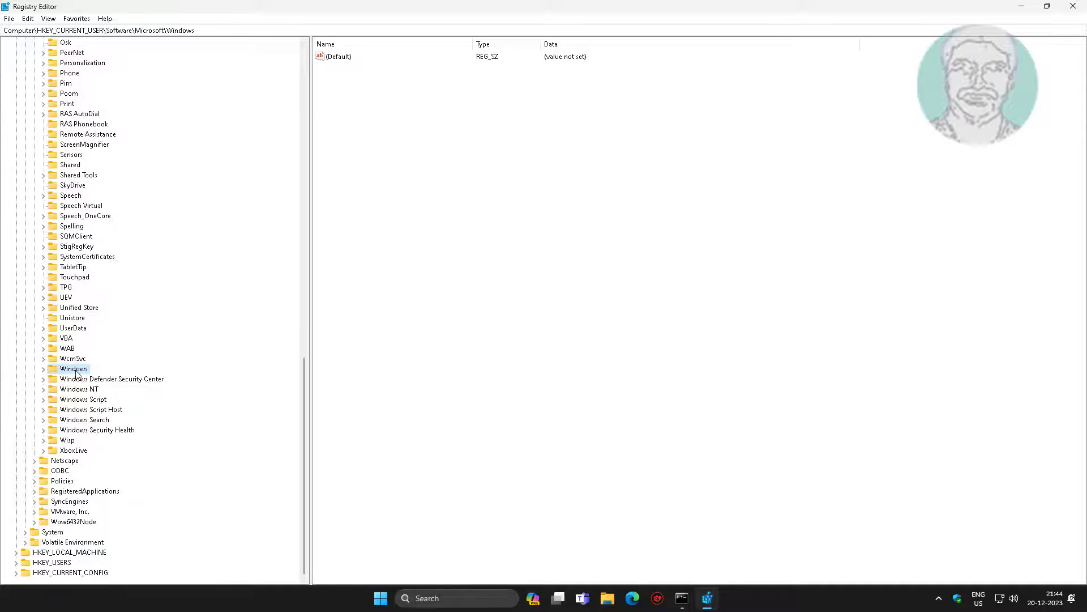
pyautogui.click(43, 369)
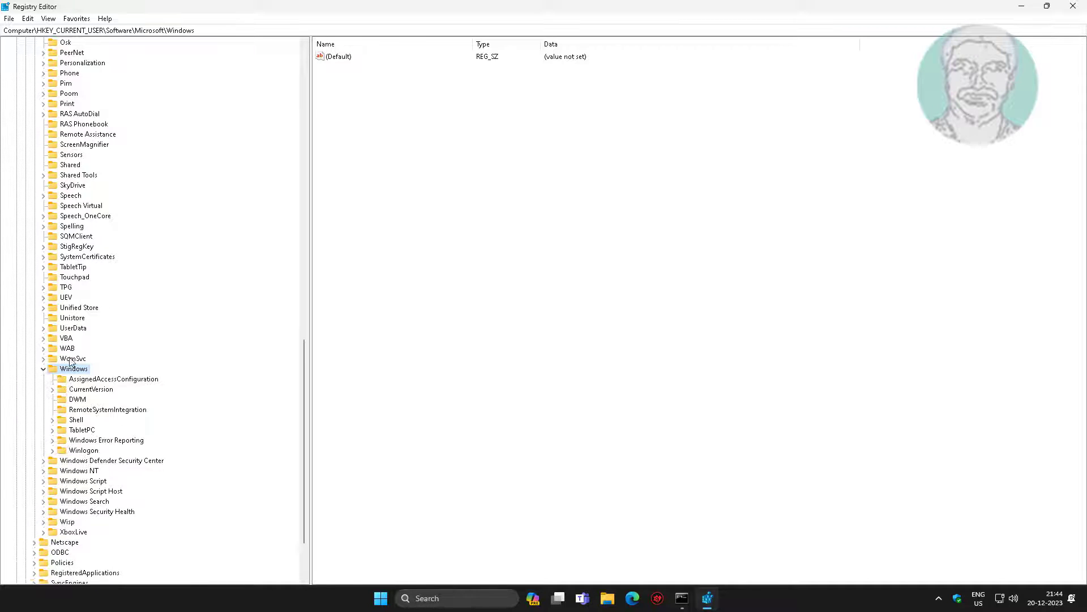
pyautogui.click(85, 389)
pyautogui.click(52, 389)
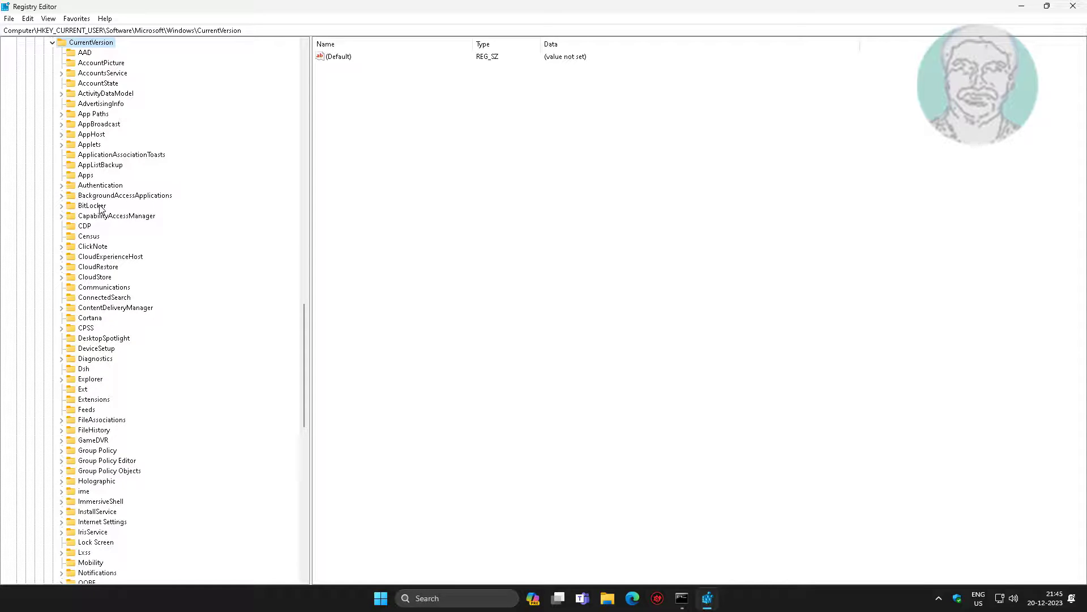
pyautogui.click(90, 378)
pyautogui.click(63, 378)
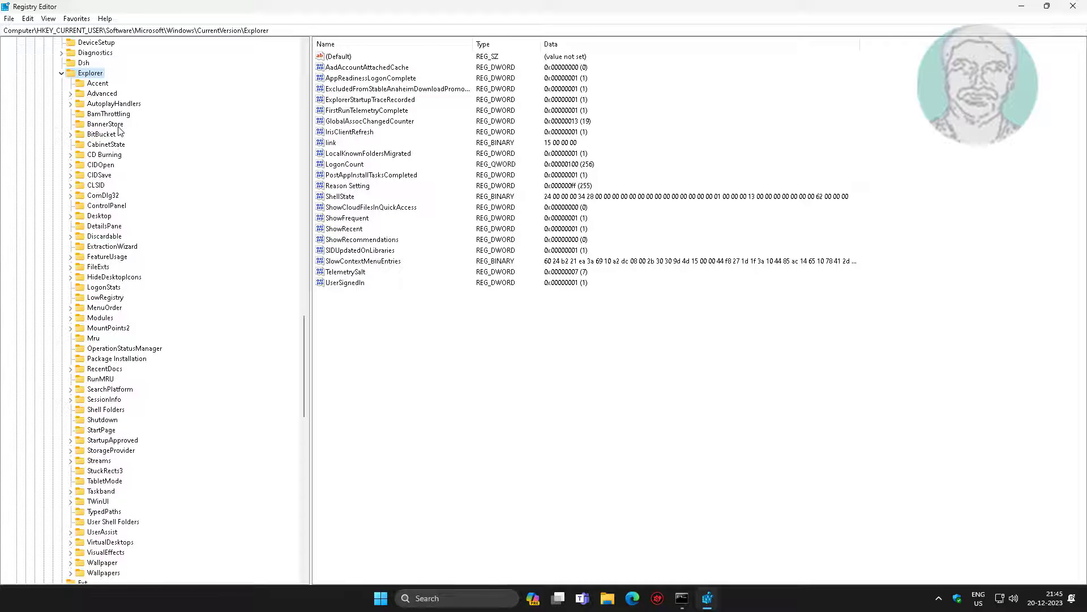
# Rename the BannerStore key to BannerStore_one
pyautogui.click(113, 123)
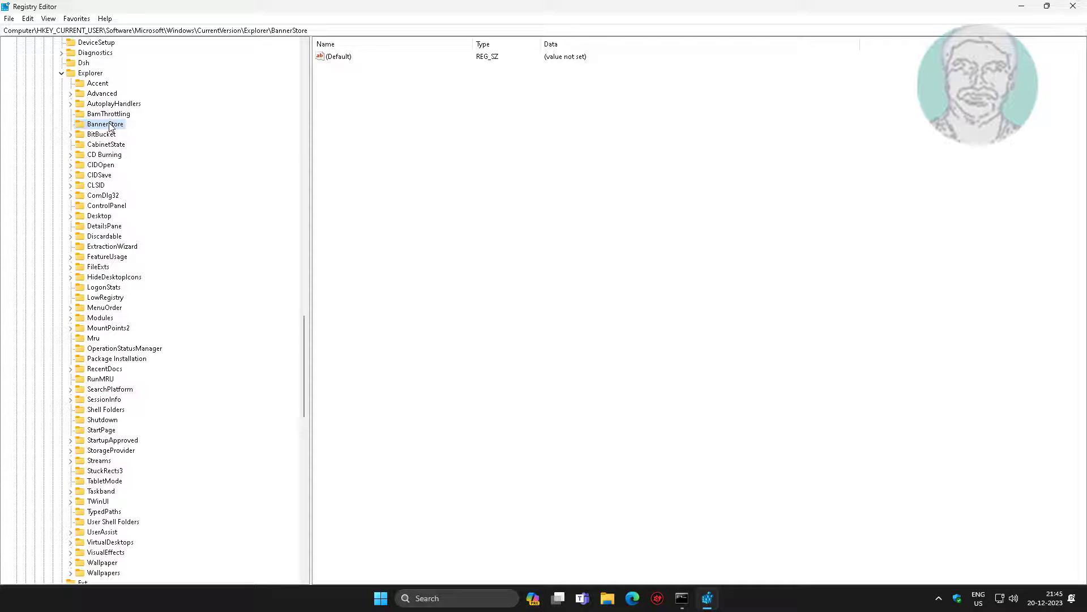
pyautogui.rightClick(118, 128)
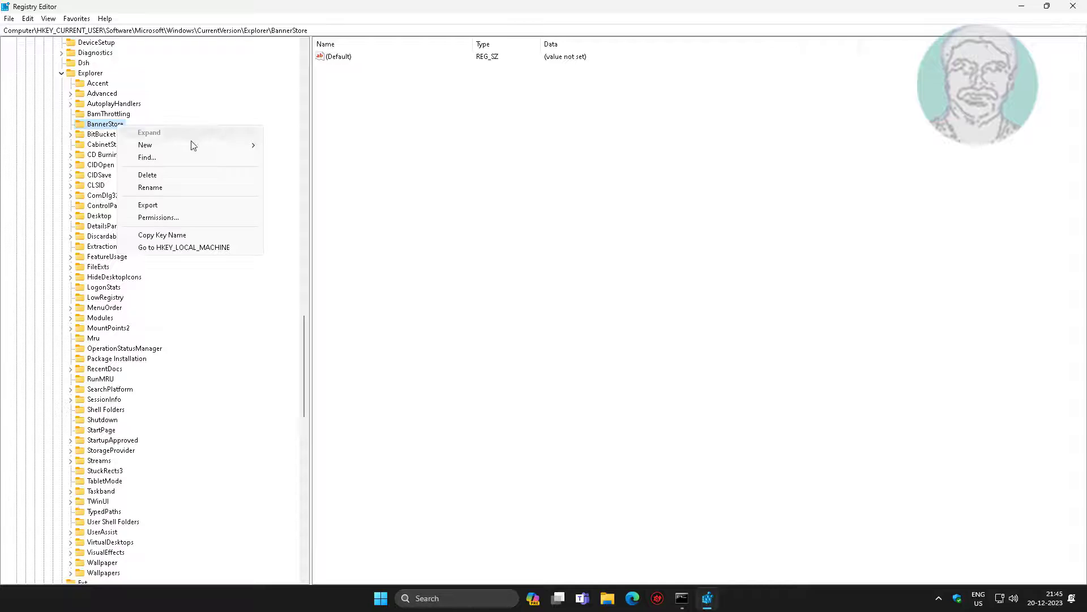
pyautogui.click(168, 188)
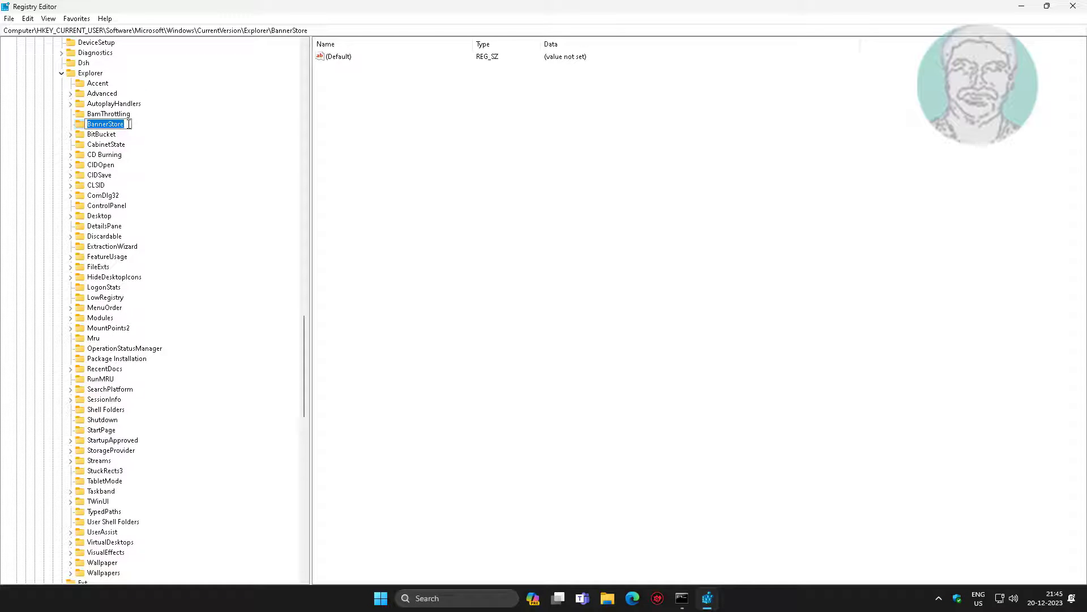
pyautogui.click(127, 124)
pyautogui.press('Return')
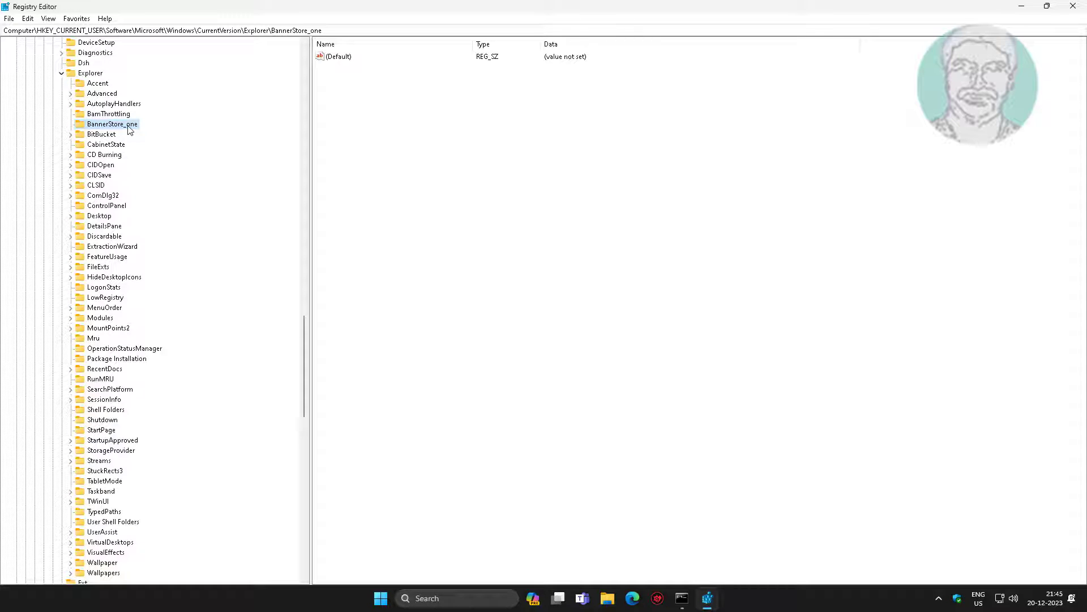
# Collapse the Explorer, CurrentVersion, Windows, Microsoft and Software keys, then close Registry Editor
pyautogui.click(60, 74)
pyautogui.scroll(15, 207, 185)
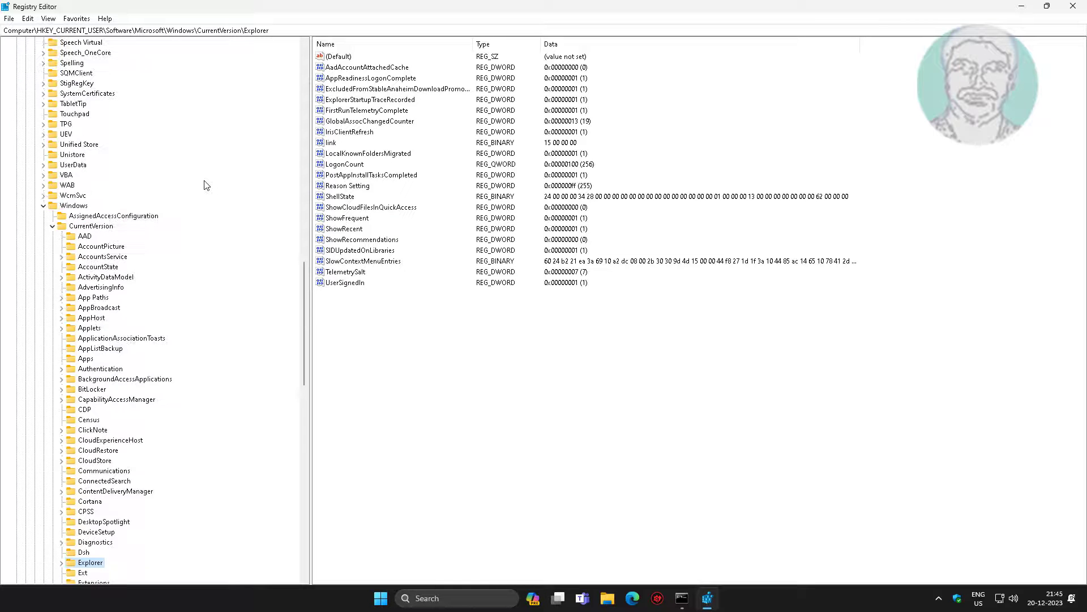
pyautogui.click(52, 225)
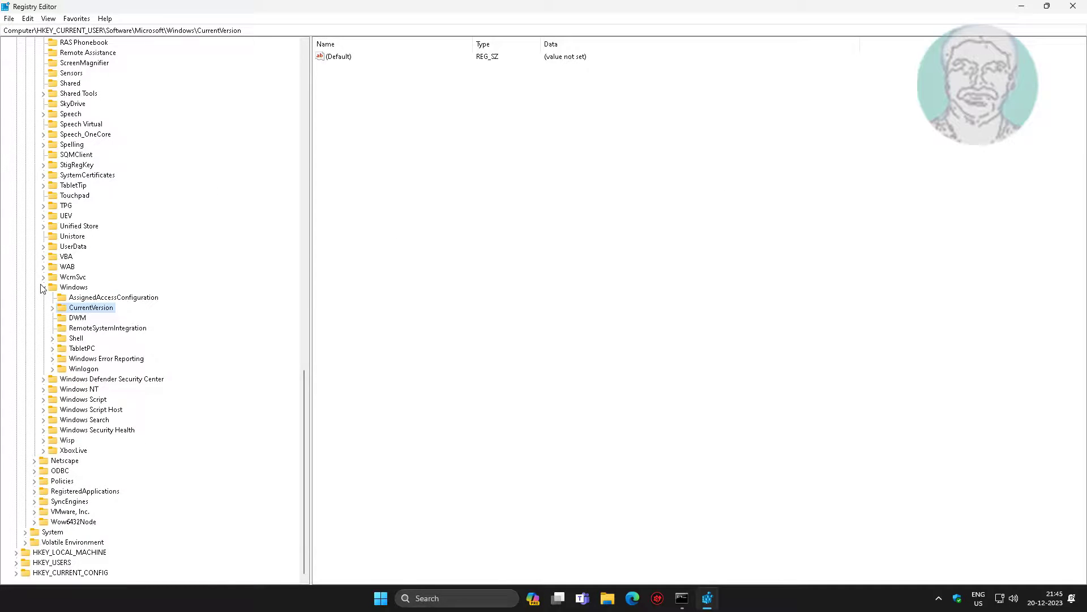
pyautogui.click(43, 287)
pyautogui.scroll(20, 38, 295)
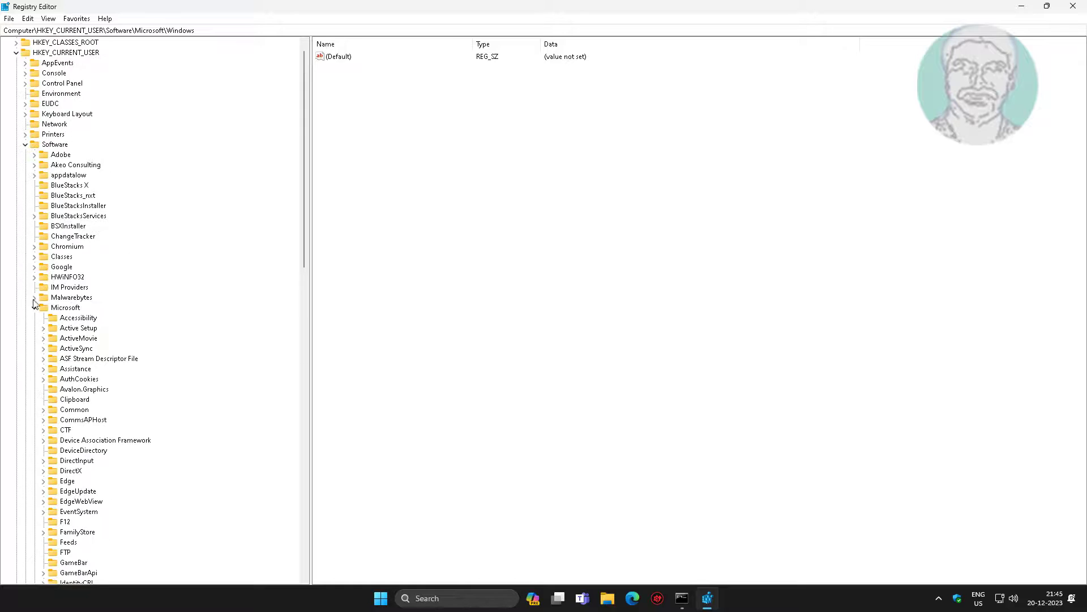
pyautogui.click(34, 307)
pyautogui.click(25, 154)
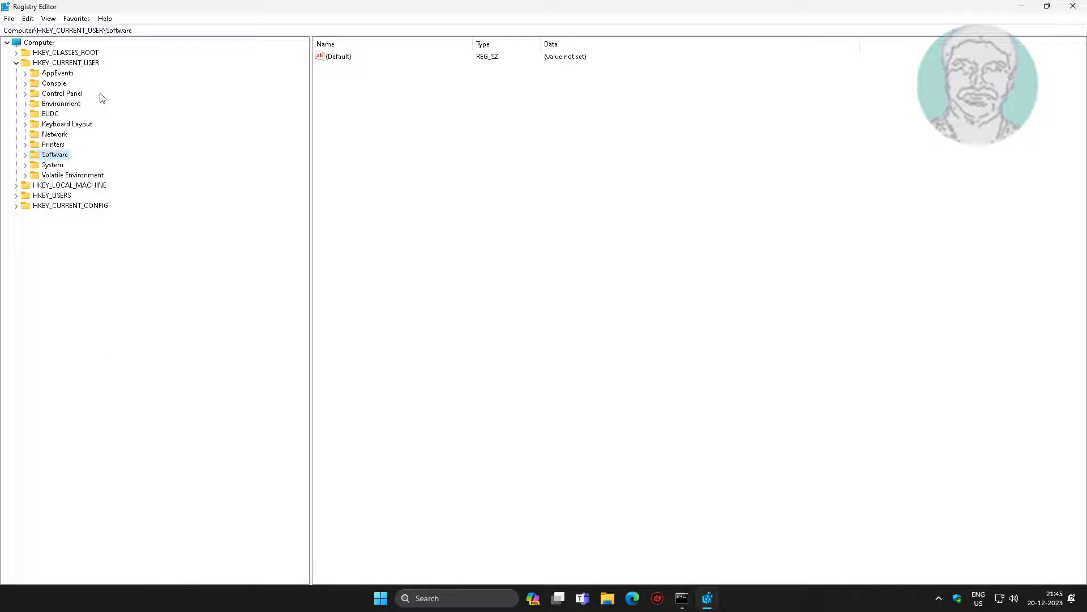
pyautogui.click(1073, 6)
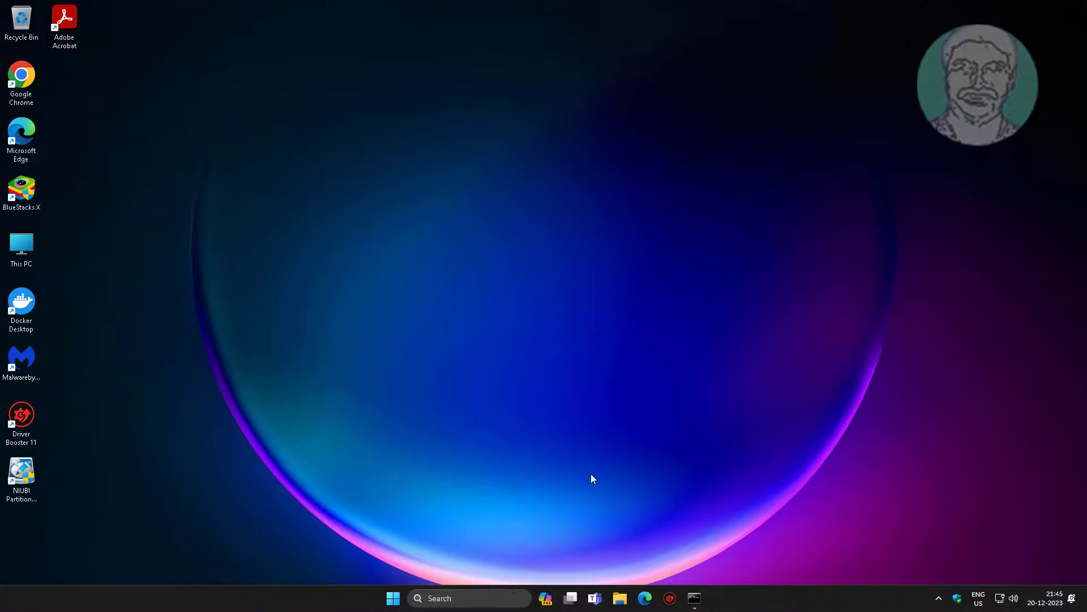
# Restart the PC from the Start power menu, then search for 'cmd'
pyautogui.click(393, 598)
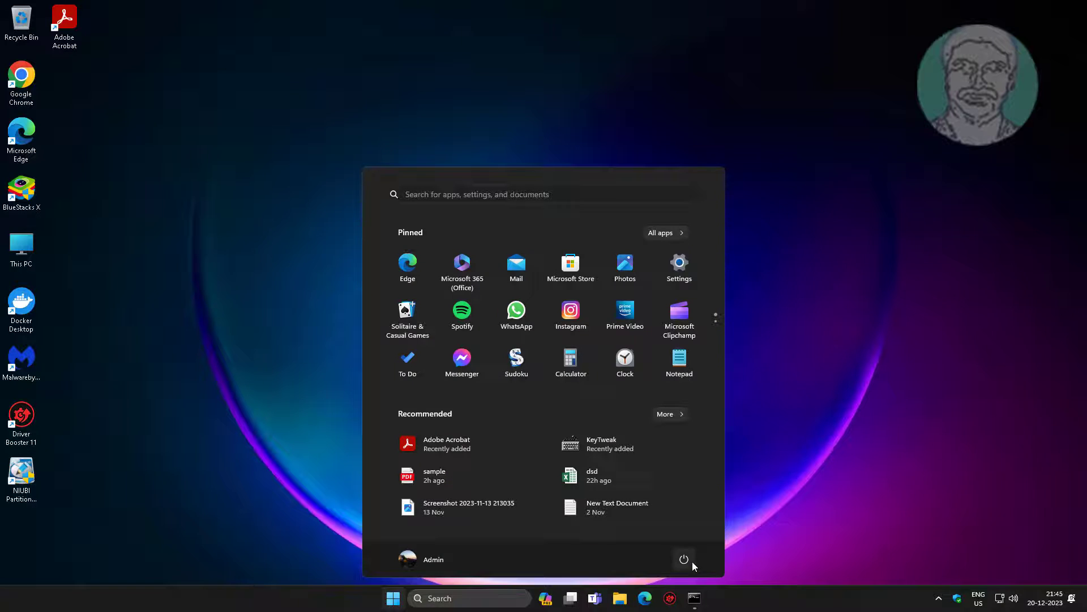
pyautogui.click(684, 559)
pyautogui.click(692, 536)
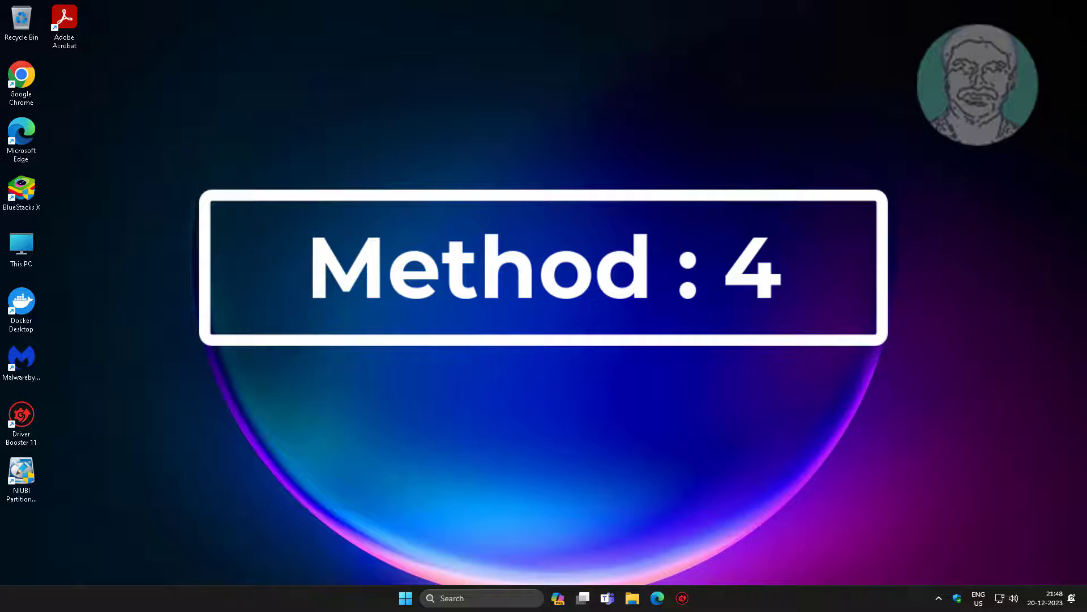
pyautogui.click(478, 598)
pyautogui.write('cmd')
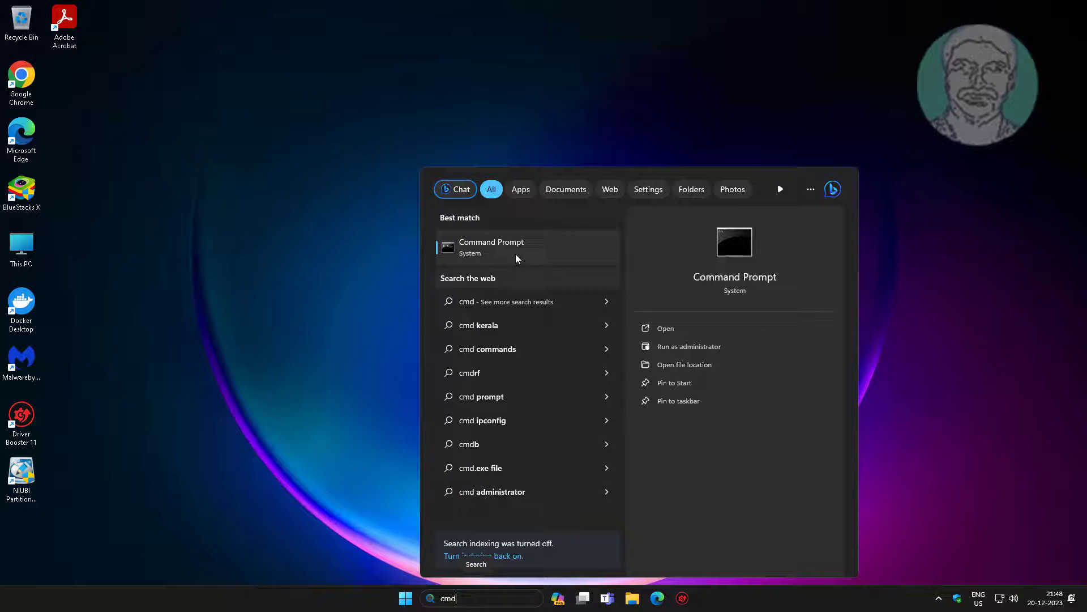
# Run sfc /scannow in an administrator Command Prompt, cancelling it at 3% verification
pyautogui.rightClick(510, 250)
pyautogui.click(566, 264)
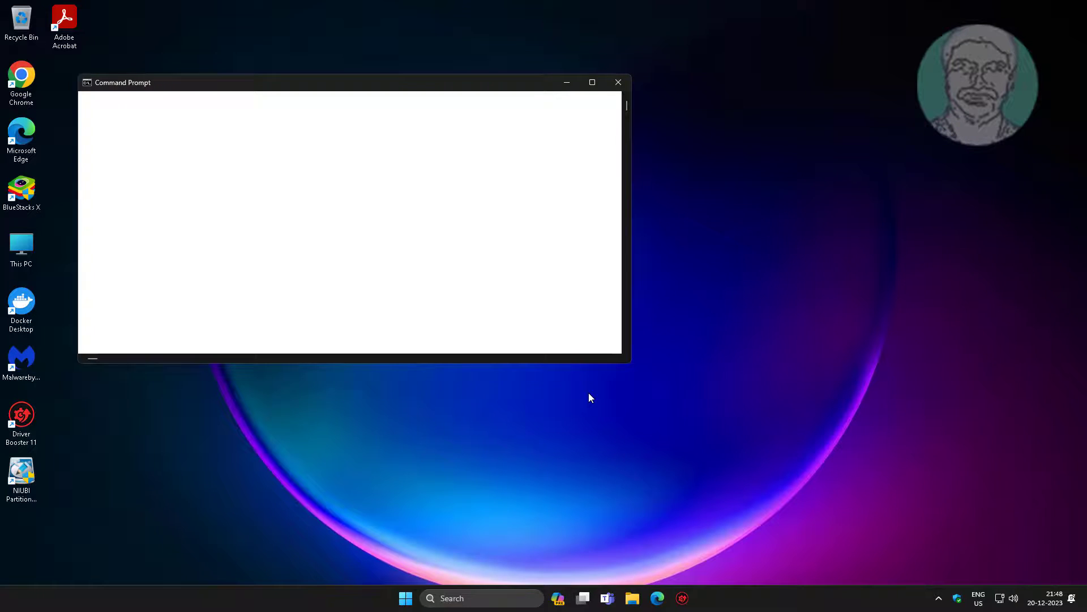
pyautogui.write('sfc /sca')
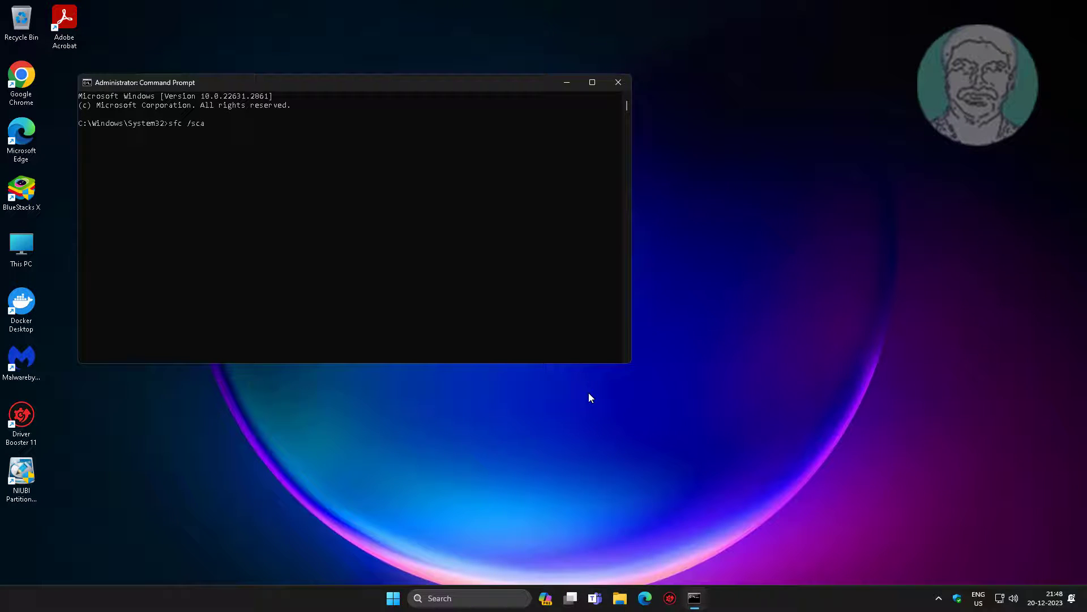
pyautogui.write('nnow')
pyautogui.press('Return')
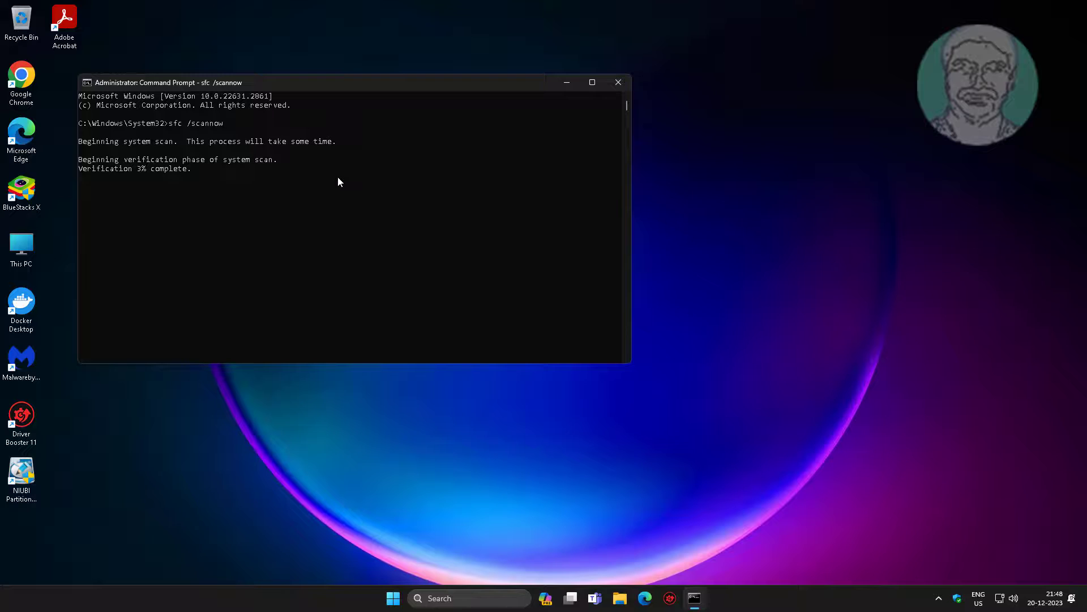
pyautogui.hotkey('ctrl', 'c')
pyautogui.press('Return')
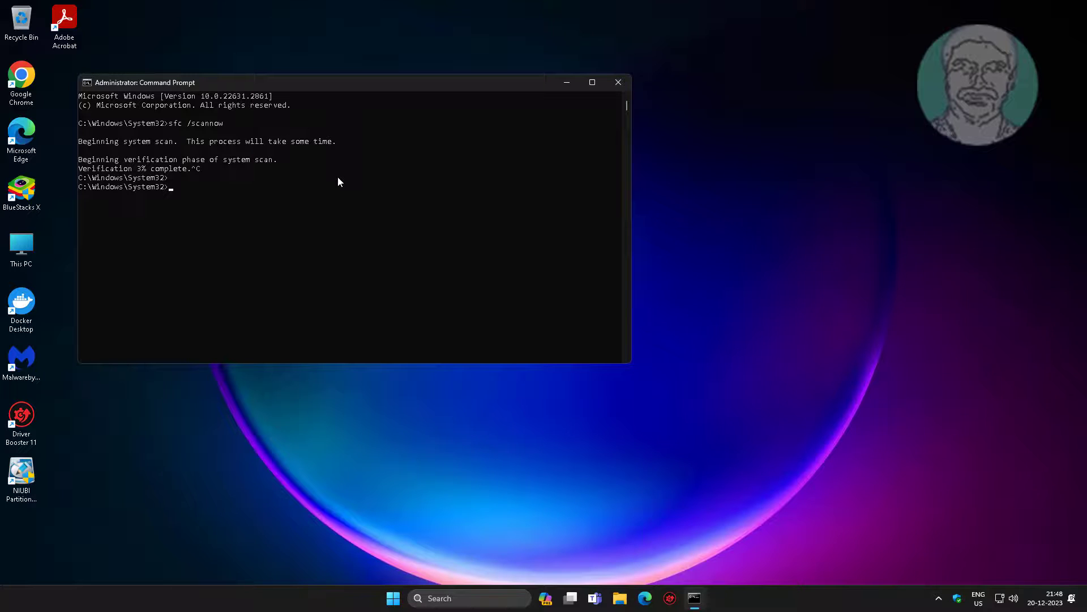
# Run dism /online /cleanup-image /restorehealth to repair the Windows image
pyautogui.write('dism /online /cleanup-image /restorehealth')
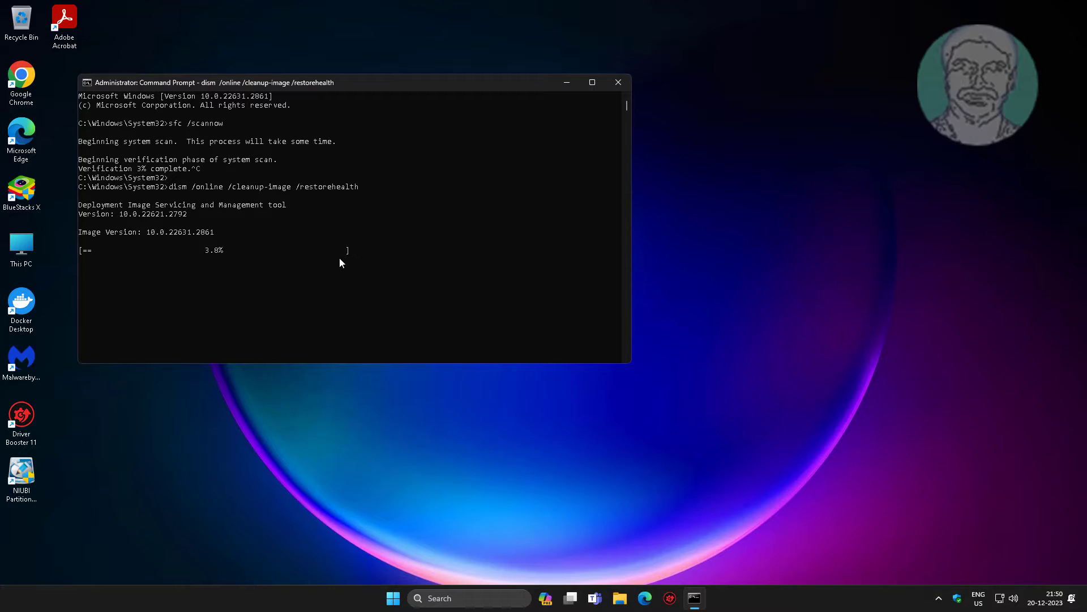
# Close the Command Prompt running DISM and open the Start menu
pyautogui.hotkey('alt', 'F4')
pyautogui.click(406, 597)
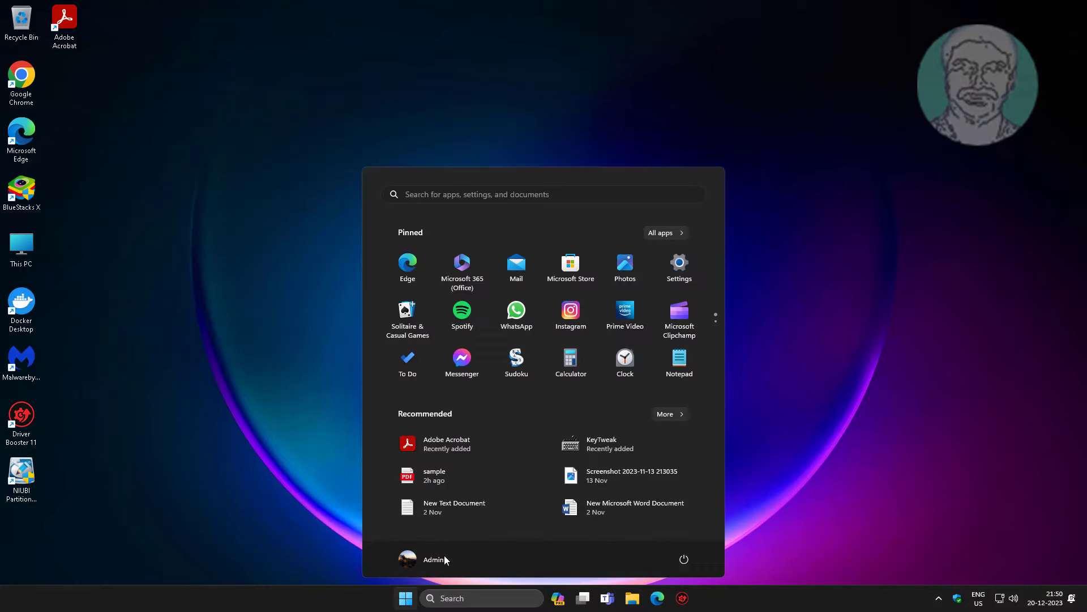